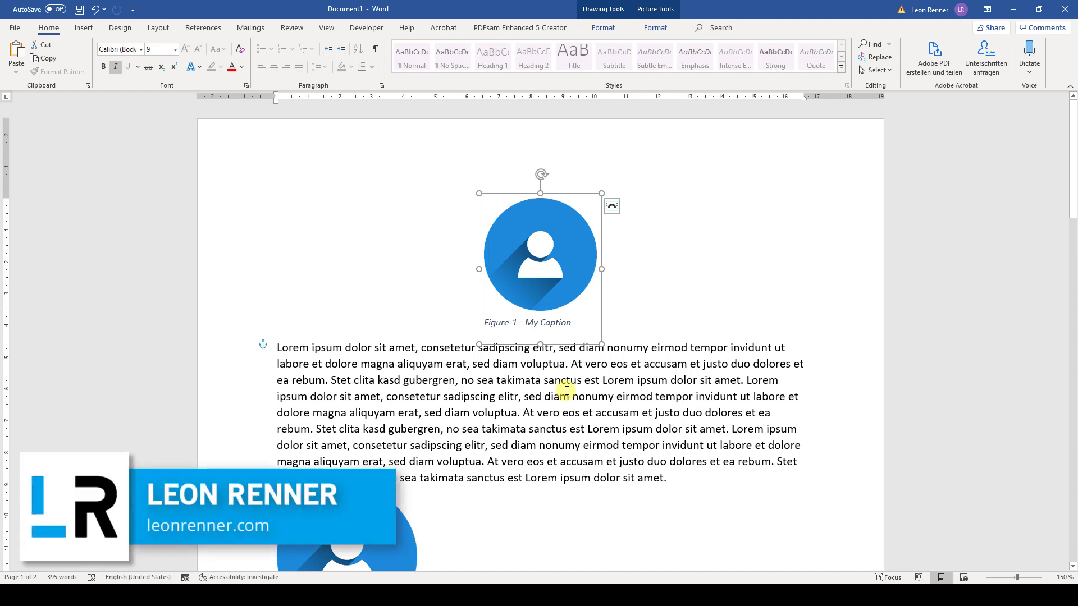
# Deselect the first captioned figure by clicking in the body text.
pyautogui.click(613, 379)
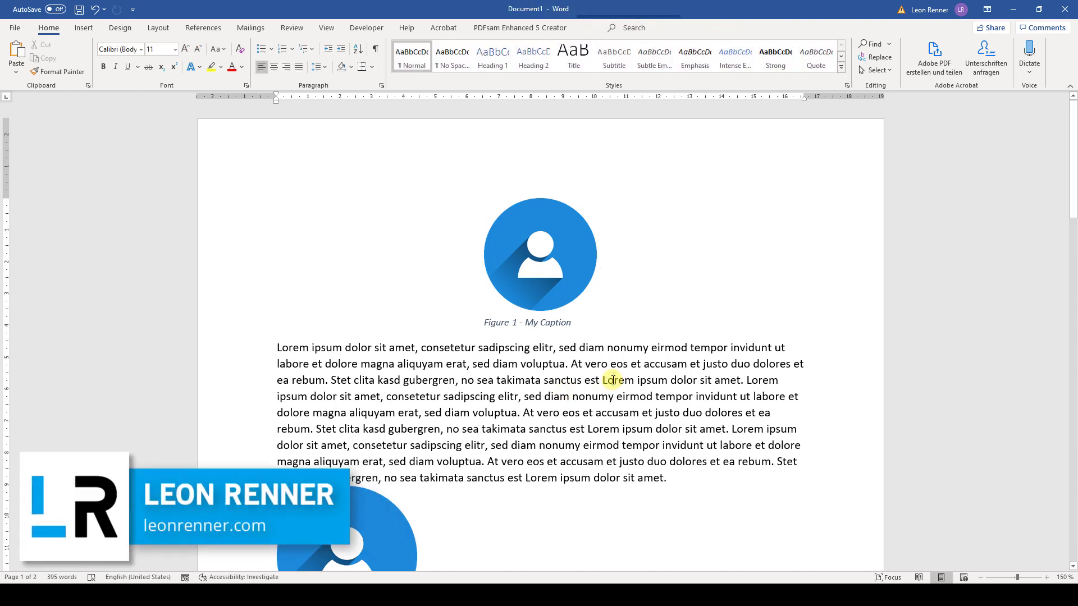
pyautogui.scroll(-4, 613, 379)
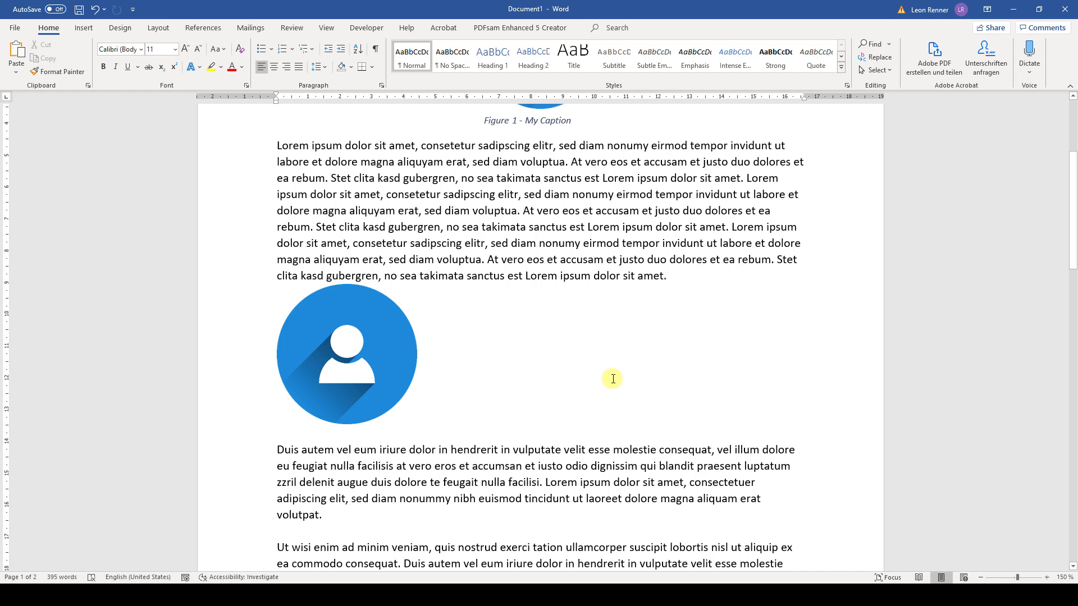
# Give the second picture Top and Bottom text wrapping and drag it to the page centre.
pyautogui.click(376, 337)
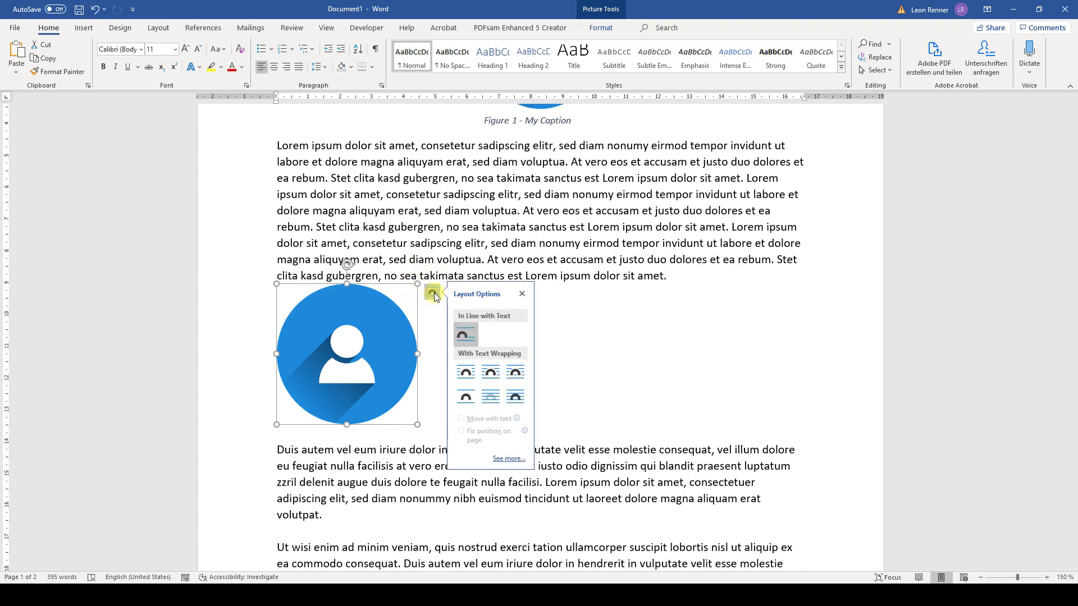
pyautogui.click(431, 293)
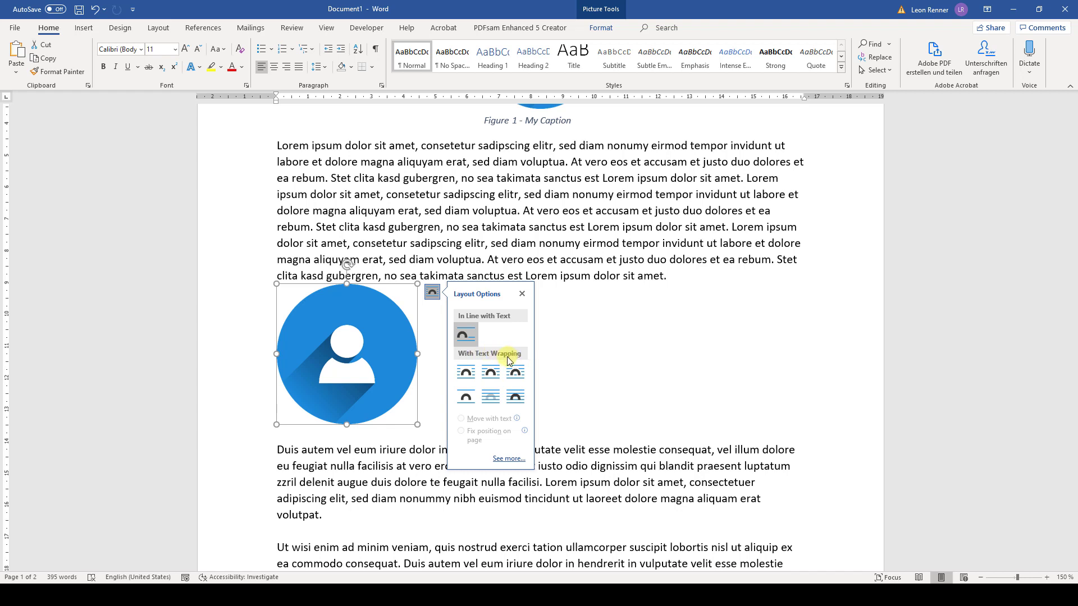
pyautogui.click(466, 405)
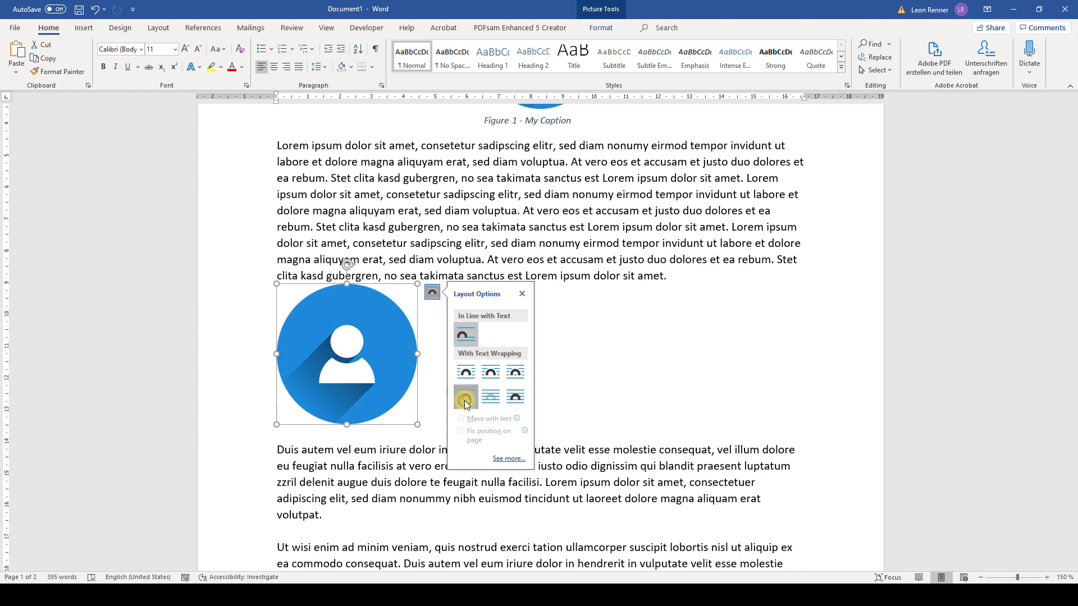
pyautogui.moveTo(386, 347)
pyautogui.mouseDown()
pyautogui.moveTo(471, 359)
pyautogui.moveTo(514, 339)
pyautogui.mouseUp()
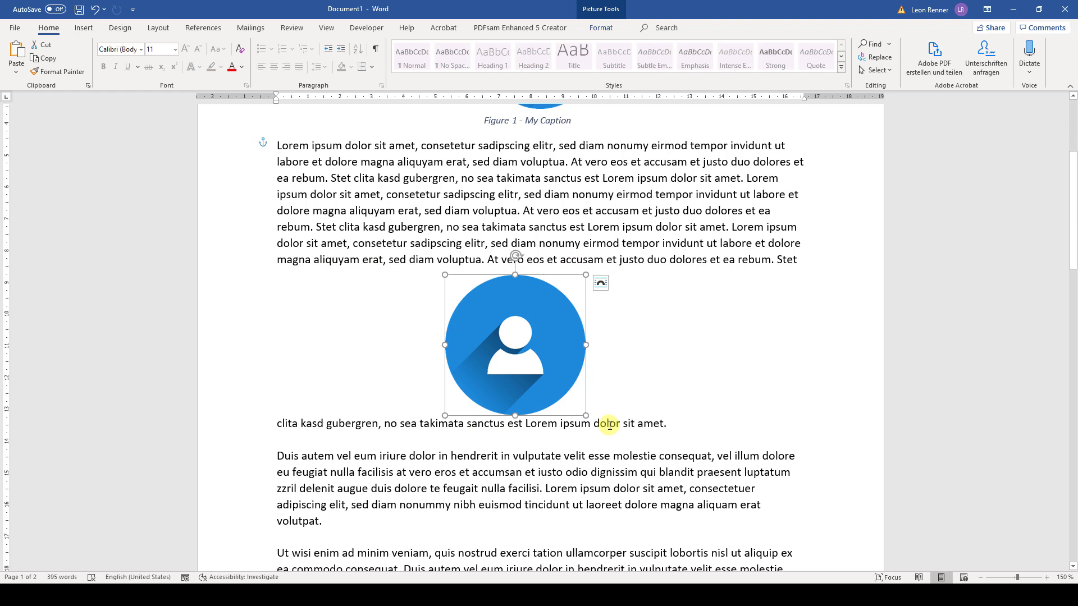
# Open Insert Caption for the second picture, move the dialog aside, and keep the Figure label.
pyautogui.rightClick(510, 327)
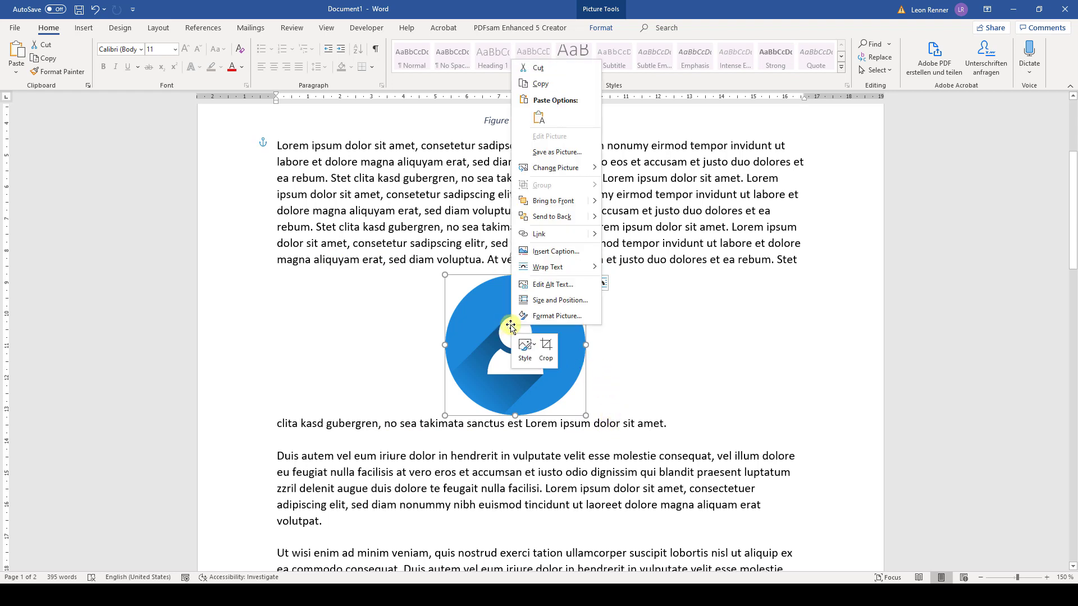
pyautogui.click(573, 251)
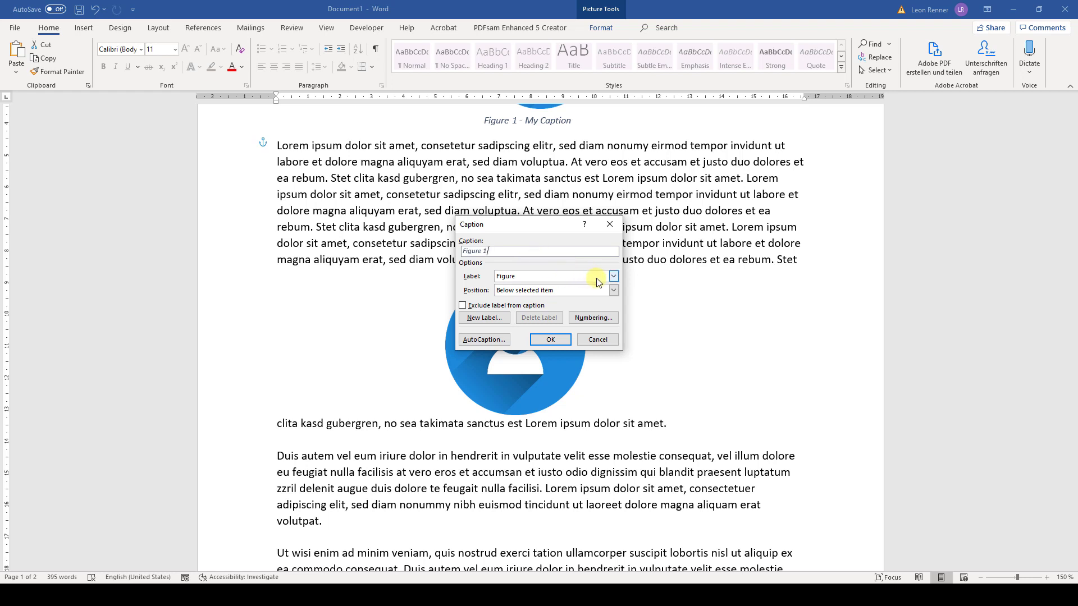
pyautogui.moveTo(537, 229); pyautogui.dragTo(717, 283)
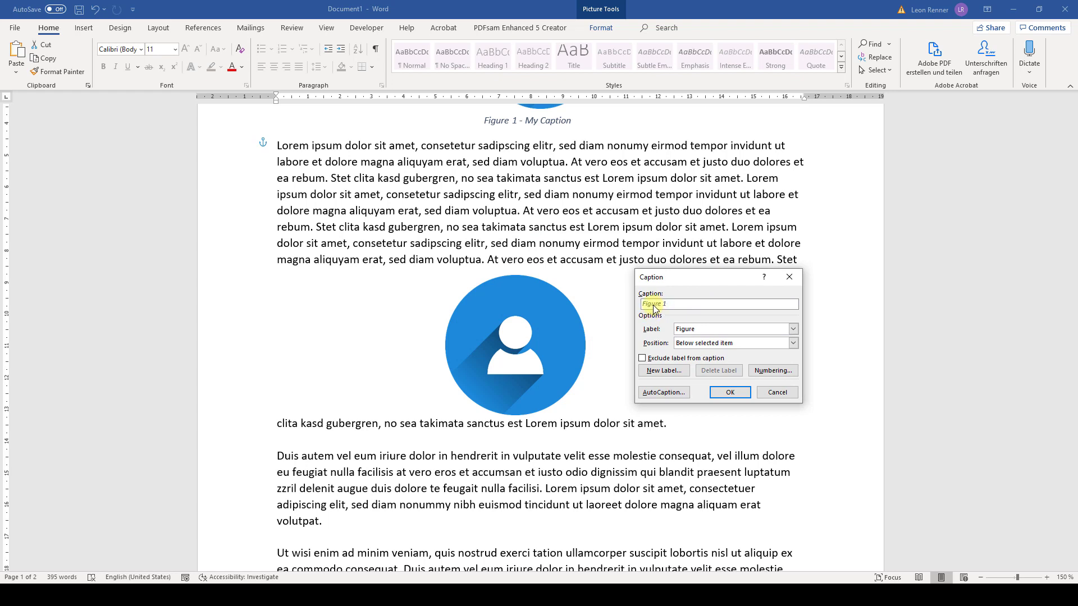
pyautogui.click(792, 329)
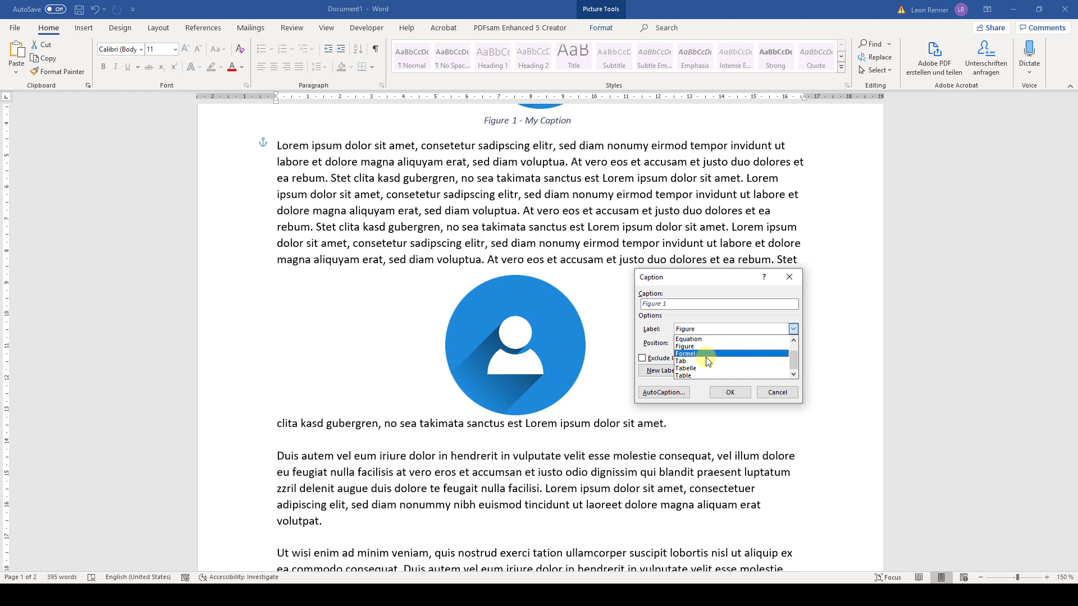
pyautogui.click(653, 333)
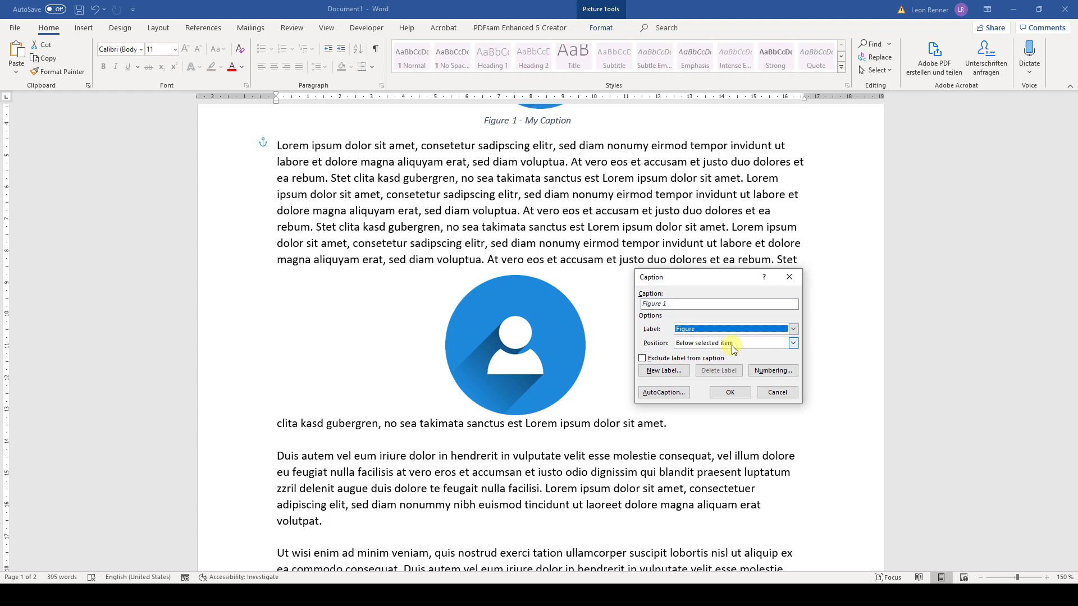
# Leave caption numbering unchanged and insert the Figure 1 caption below the second picture.
pyautogui.click(772, 371)
pyautogui.moveTo(729, 244); pyautogui.dragTo(912, 222)
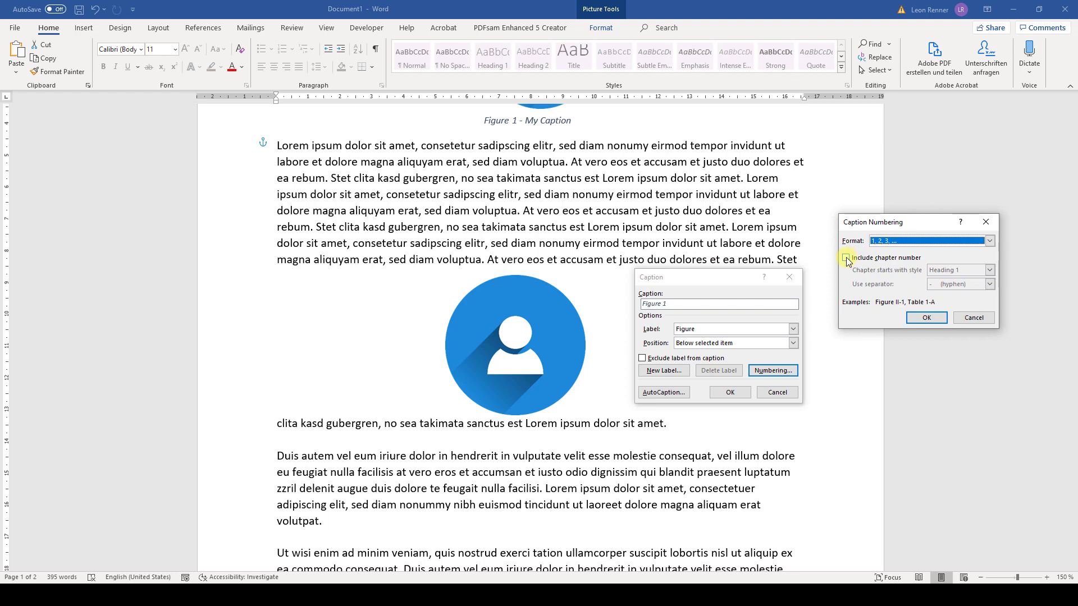
pyautogui.click(973, 317)
pyautogui.click(730, 393)
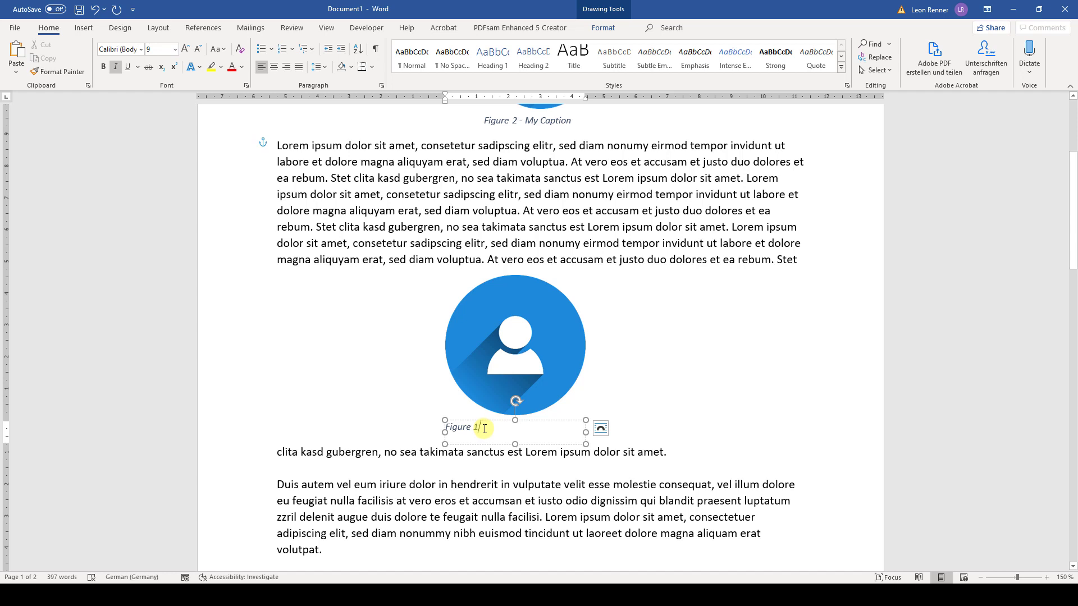
# Group the new Figure 1 caption with the second picture and nudge the group to centre.
pyautogui.click(484, 429)
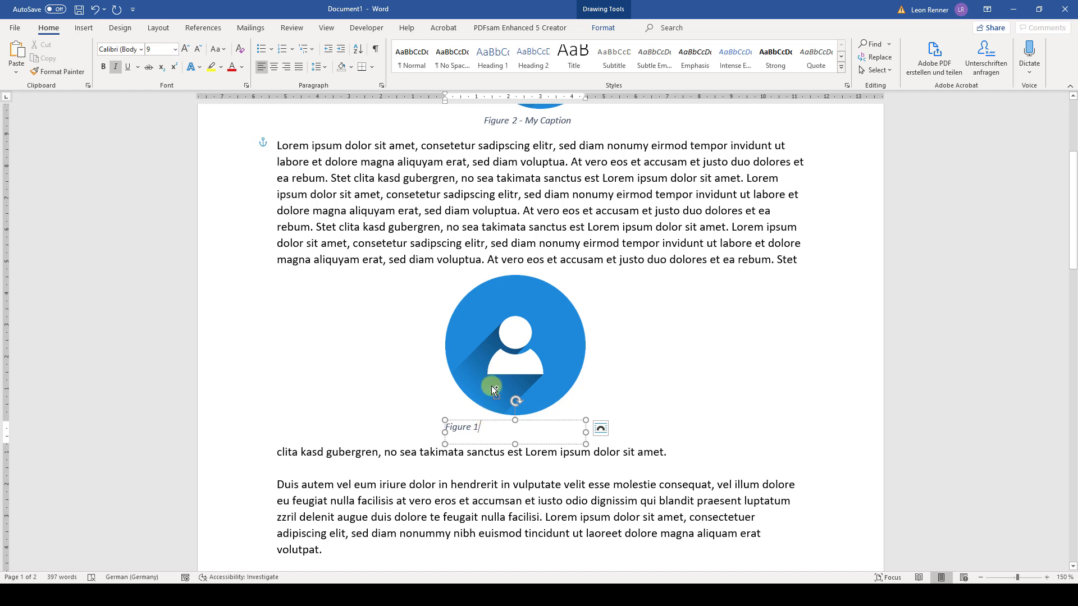
pyautogui.click(510, 341)
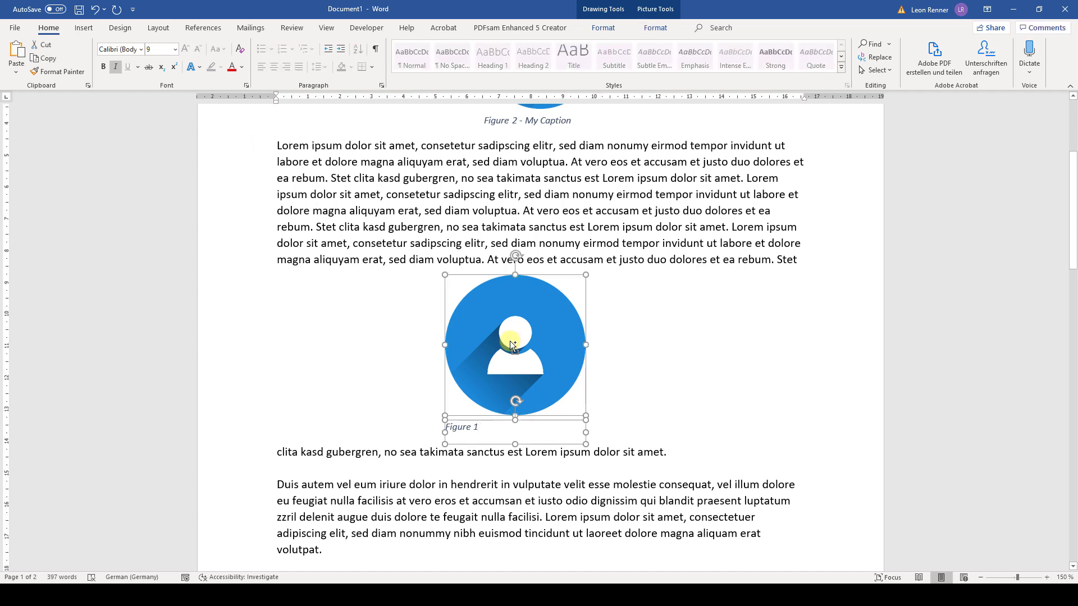
pyautogui.rightClick(509, 341)
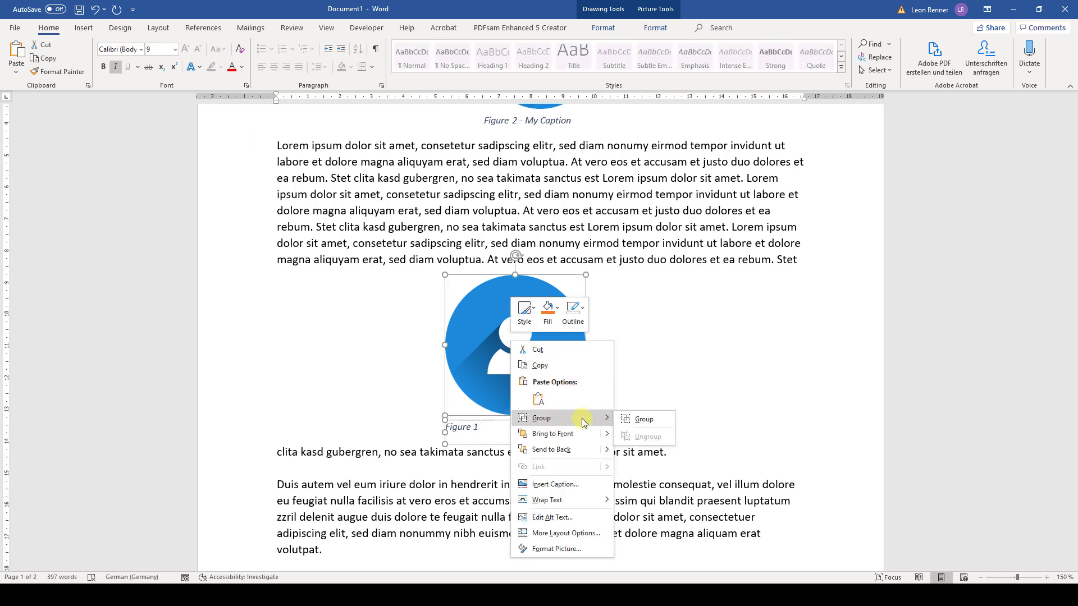
pyautogui.click(641, 419)
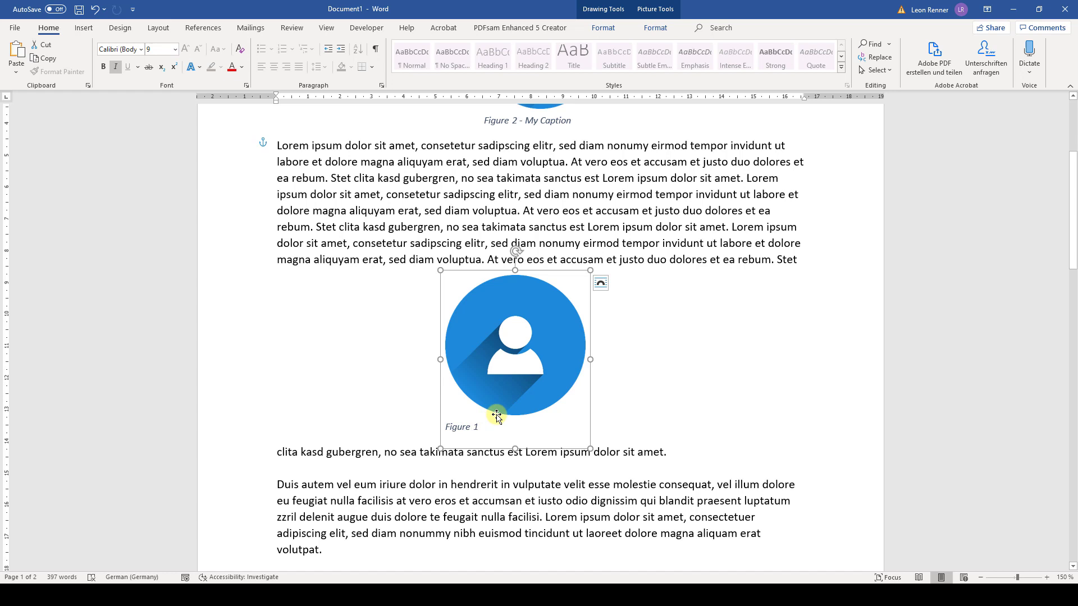
pyautogui.moveTo(540, 292)
pyautogui.mouseDown()
pyautogui.moveTo(526, 271)
pyautogui.moveTo(509, 274)
pyautogui.moveTo(546, 285)
pyautogui.moveTo(549, 299)
pyautogui.mouseUp()
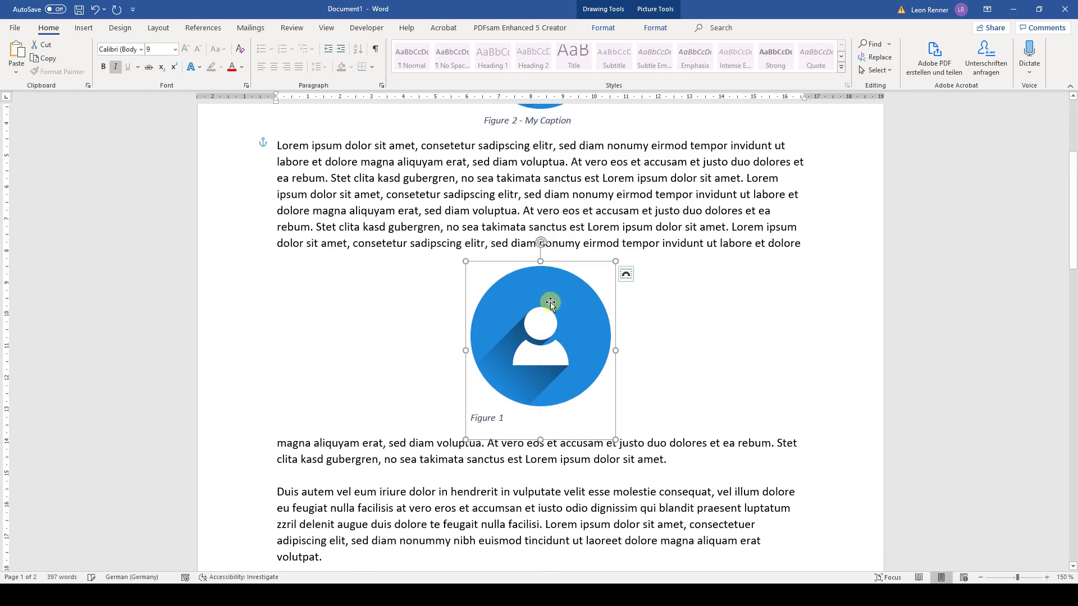
pyautogui.scroll(4, 549, 305)
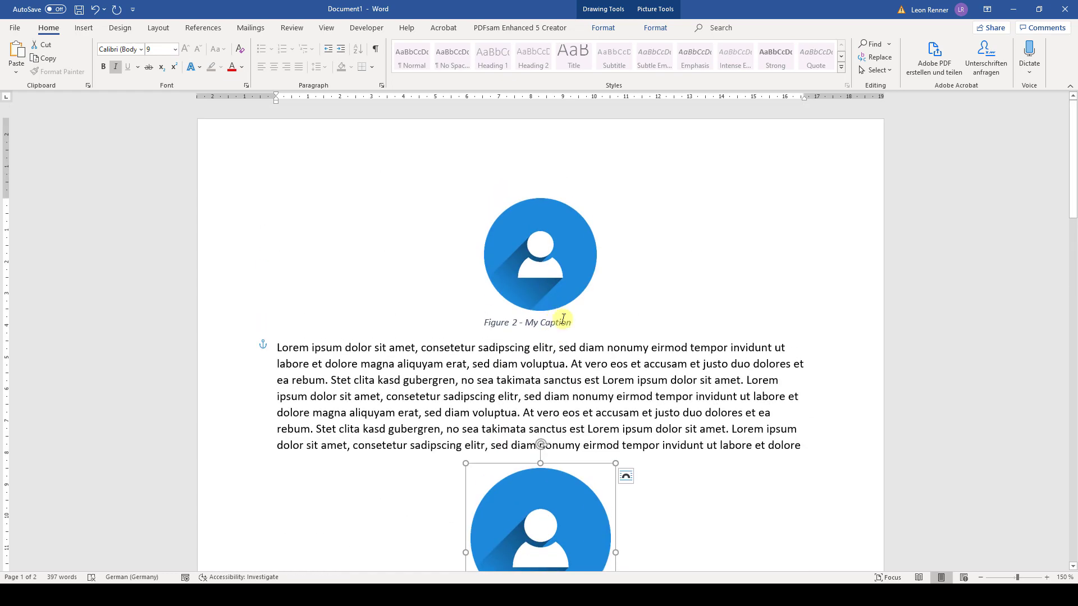
pyautogui.scroll(-3, 560, 316)
pyautogui.scroll(1, 566, 322)
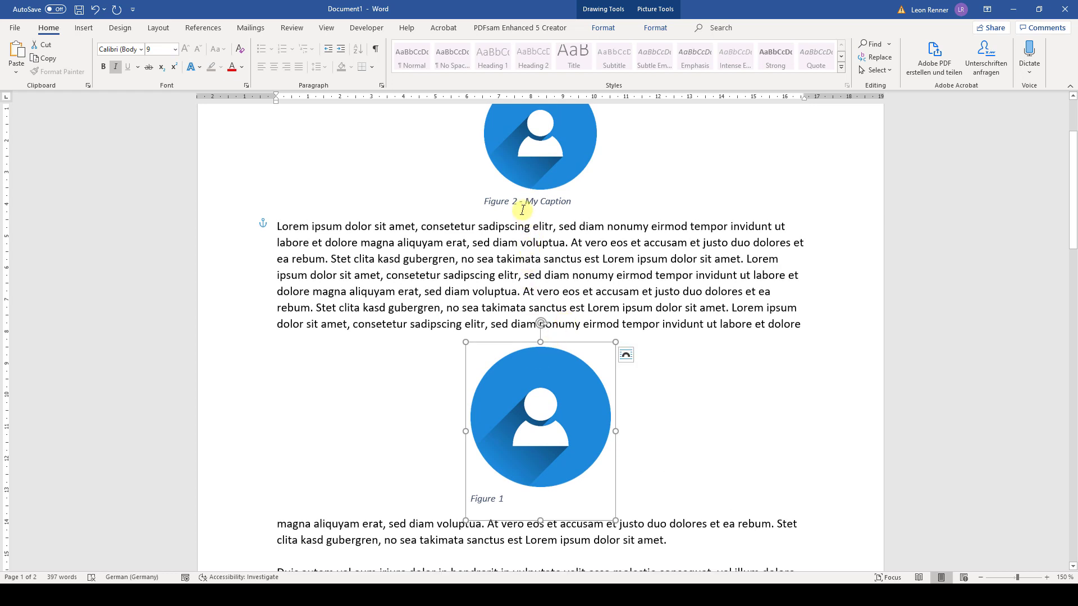
# Drag the lower figure group's anchor down to the paragraph beneath it.
pyautogui.click(544, 155)
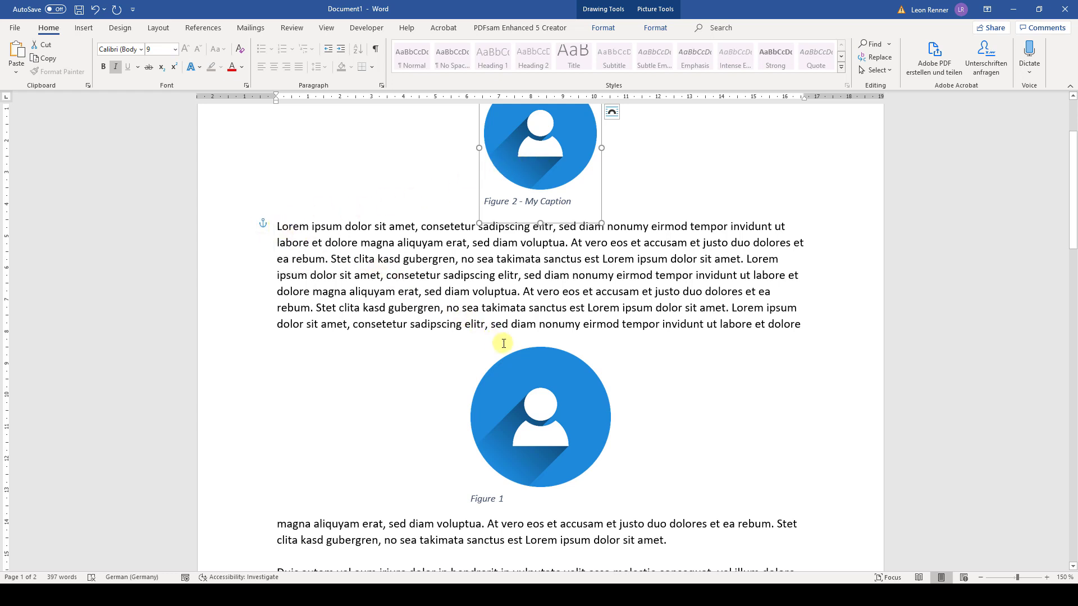
pyautogui.click(535, 408)
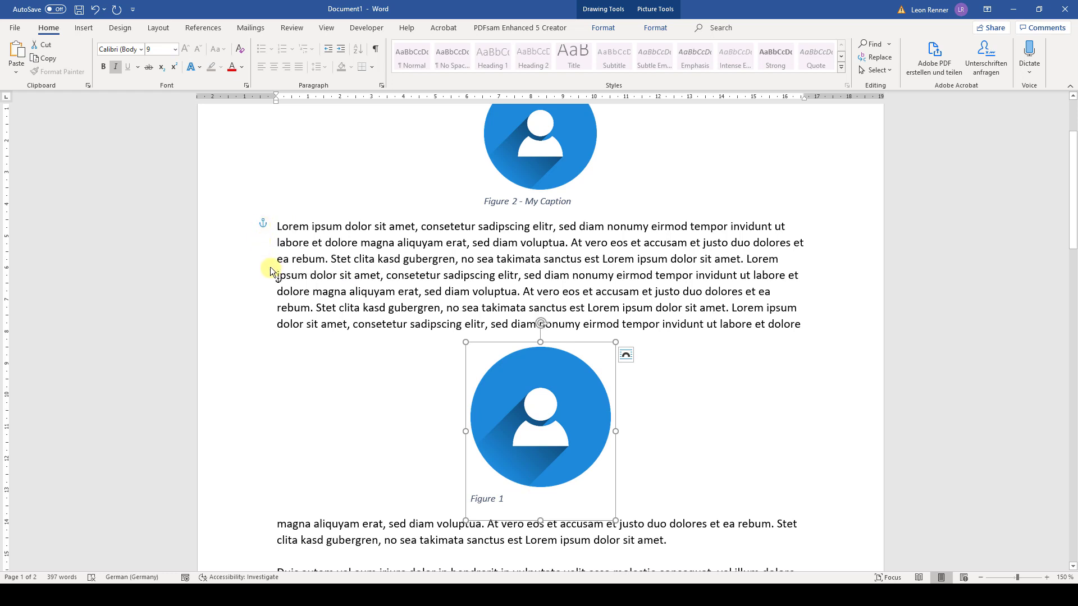
pyautogui.moveTo(277, 533); pyautogui.dragTo(277, 556)
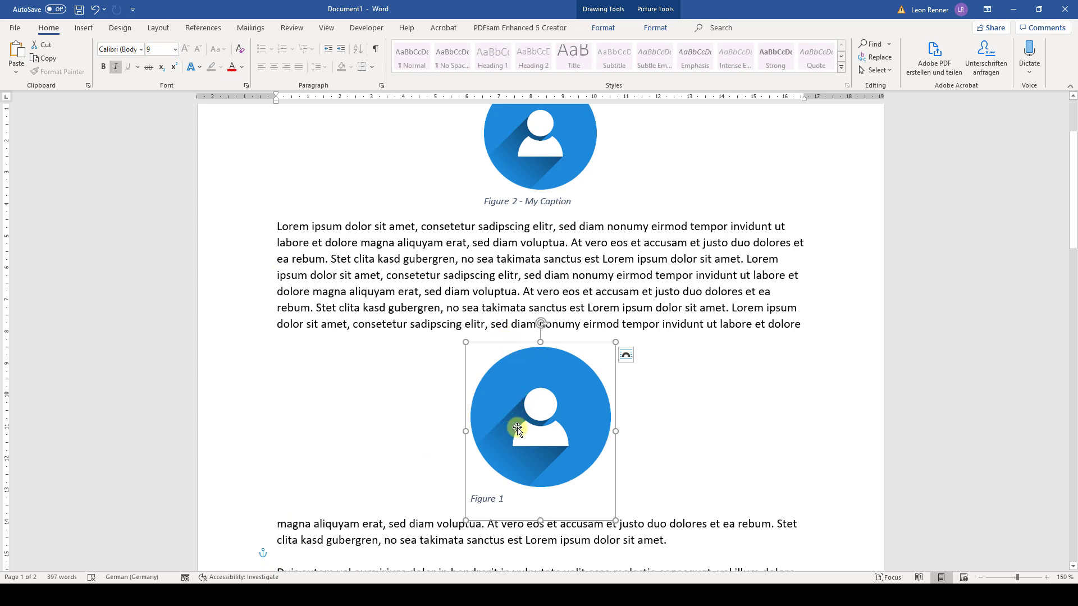
# Update both caption fields so the upper reads Figure 1 and the lower Figure 2.
pyautogui.click(513, 201)
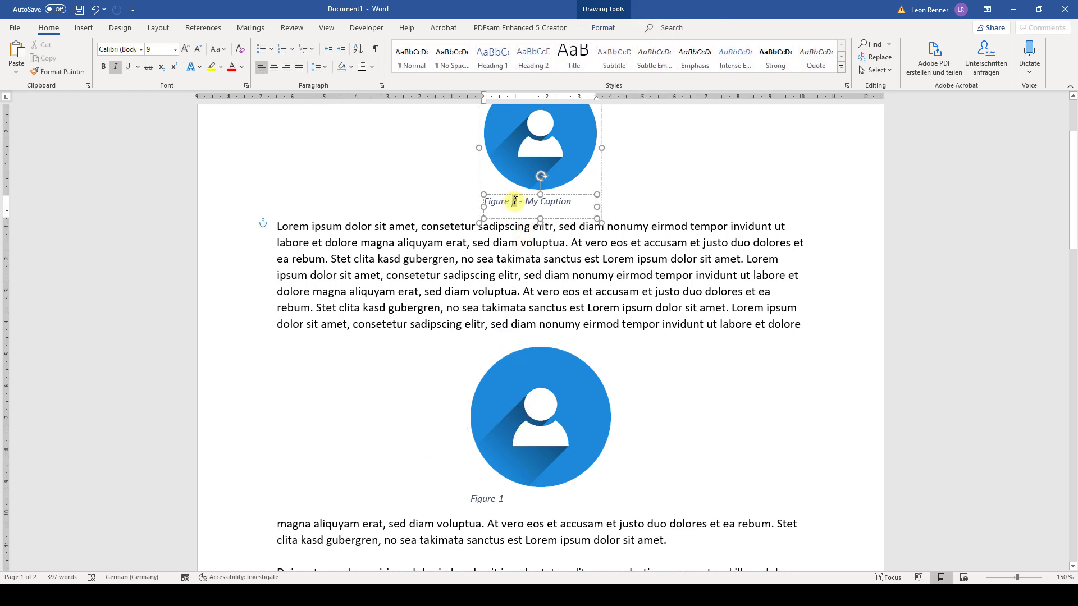
pyautogui.rightClick(514, 202)
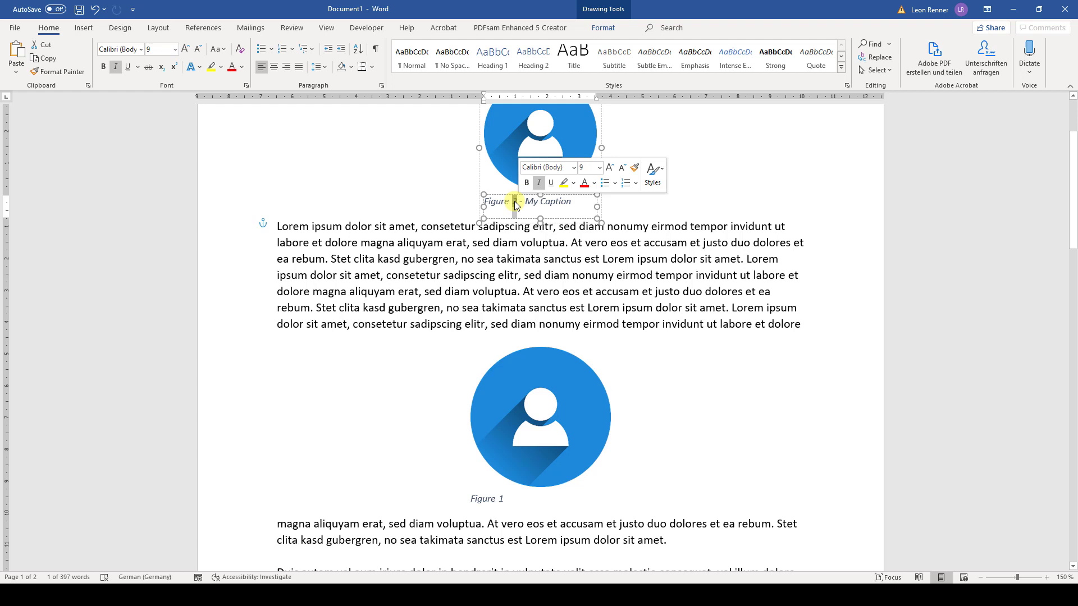
pyautogui.click(555, 277)
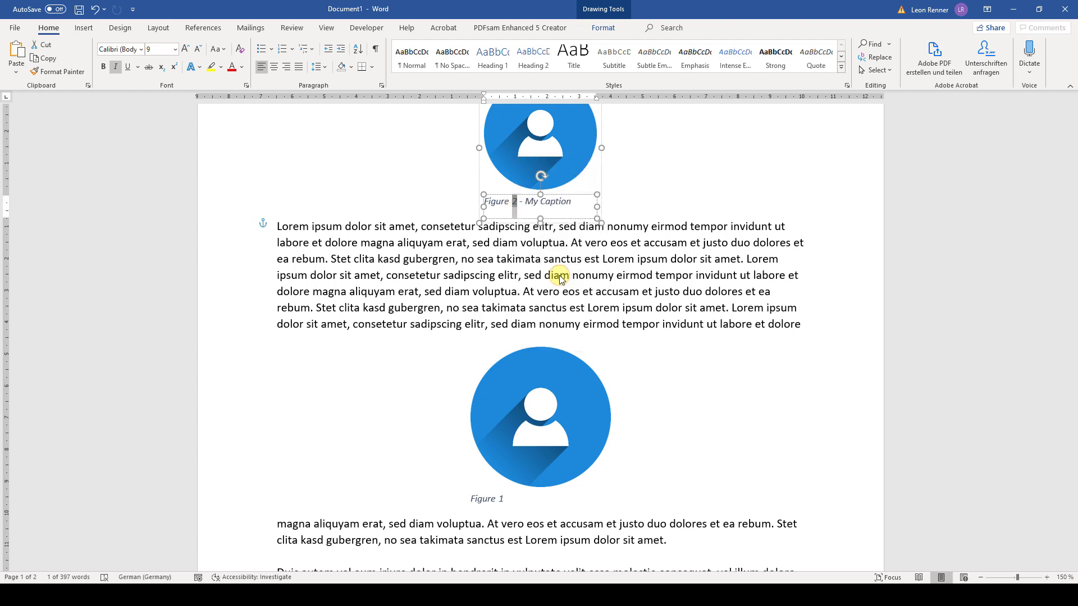
pyautogui.click(502, 496)
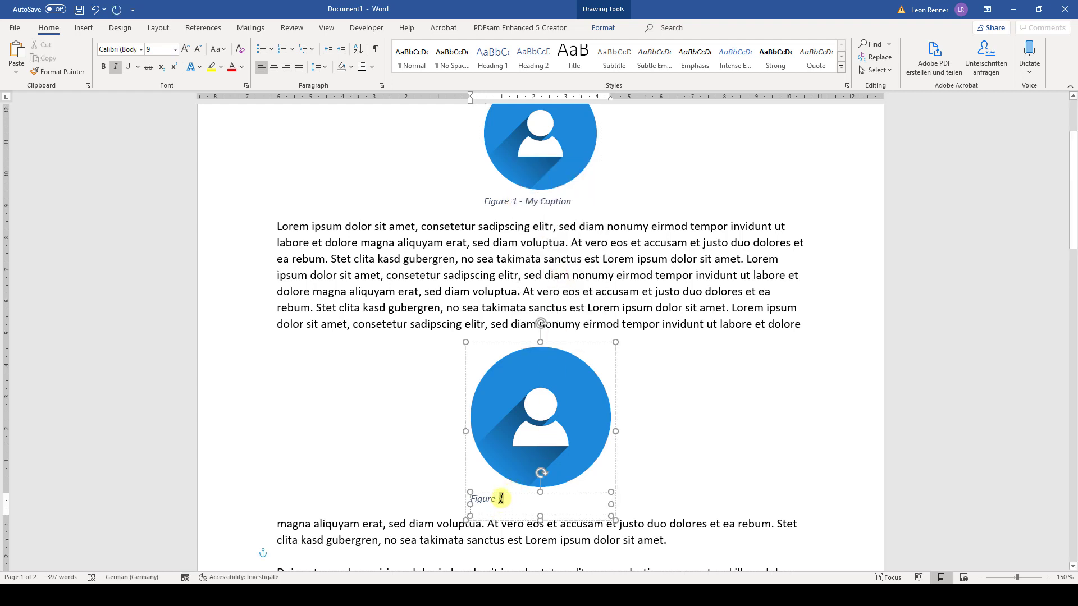
pyautogui.rightClick(502, 500)
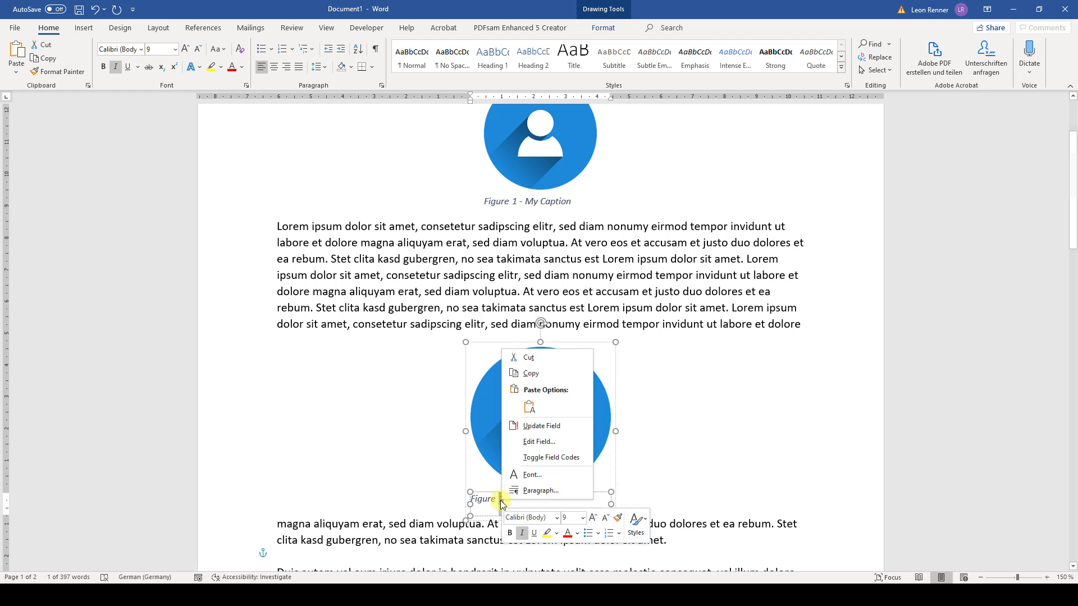
pyautogui.click(541, 426)
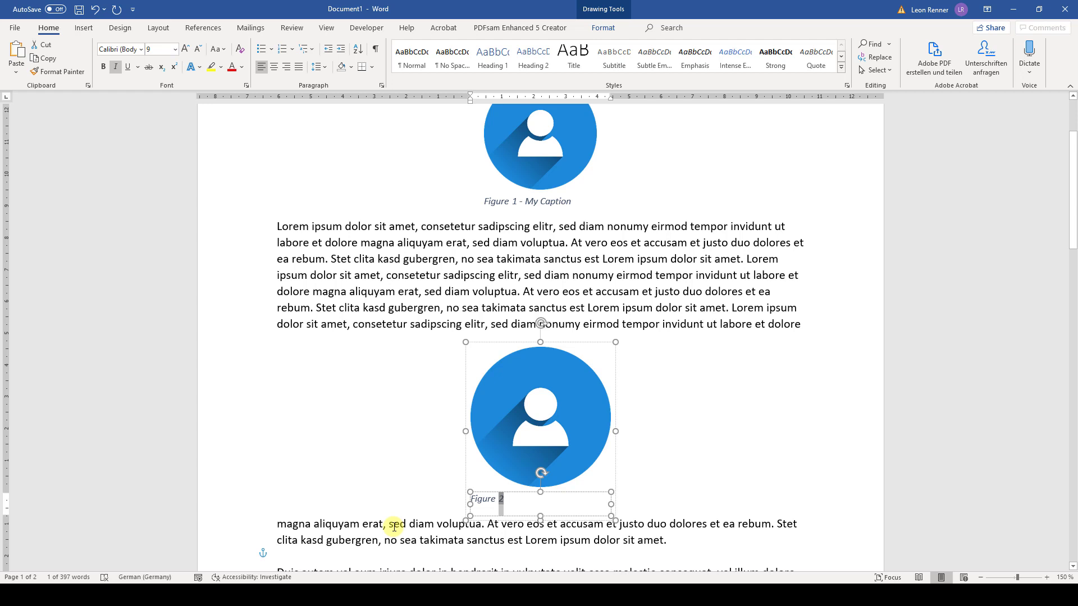
pyautogui.click(393, 527)
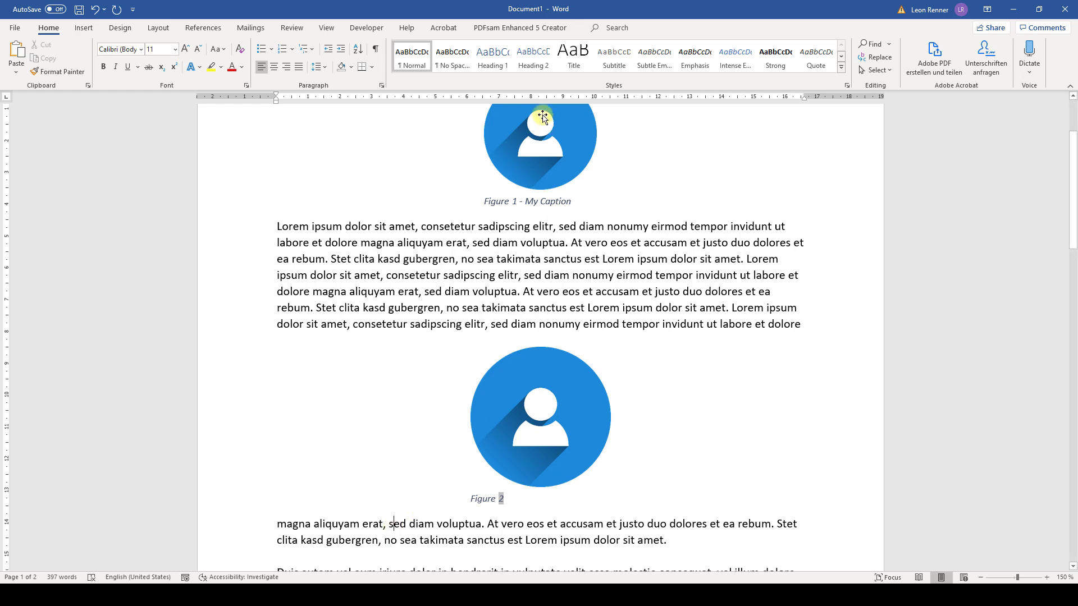
# Delete the upper figure group with its 'Figure 1 - My Caption' caption.
pyautogui.click(542, 159)
pyautogui.press('Delete')
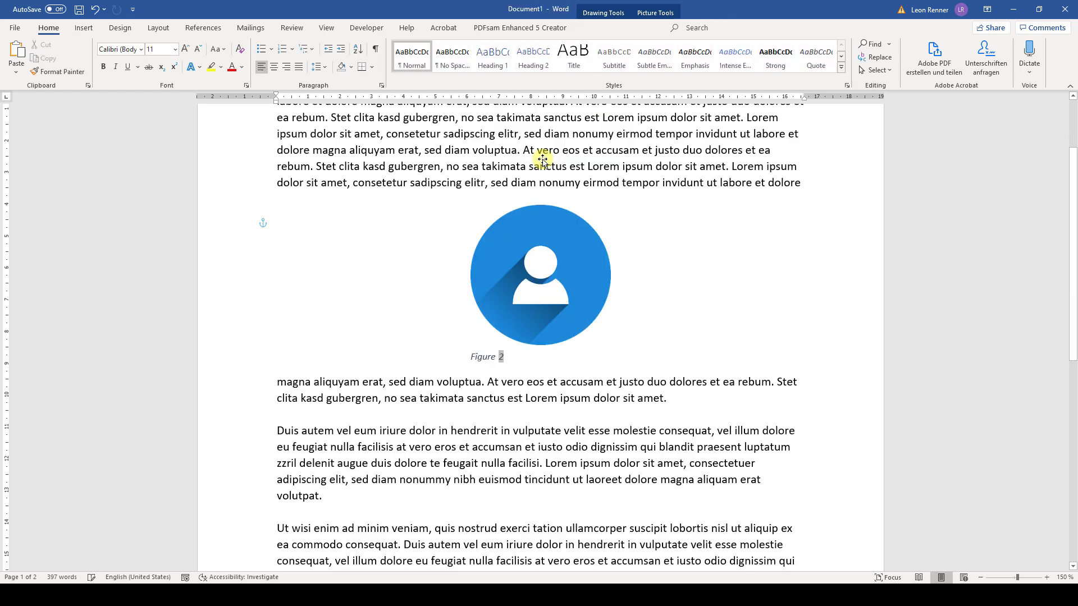